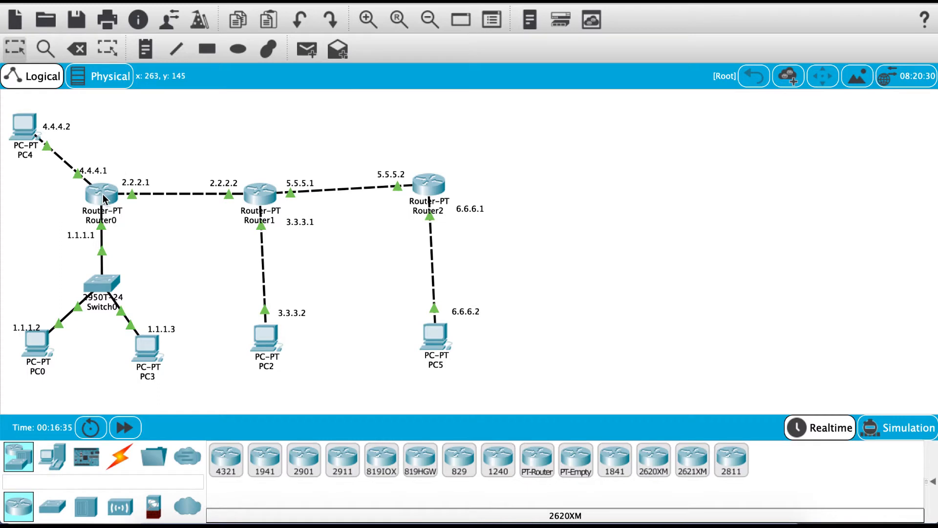
Open Router0's configuration beside the topology and bring up its RIP routing settings.
{"action": "mouse_move", "coordinate": [104, 198]}
{"action": "mouse_move", "coordinate": [239, 190]}
{"action": "mouse_move", "coordinate": [412, 198]}
{"action": "mouse_move", "coordinate": [102, 198]}
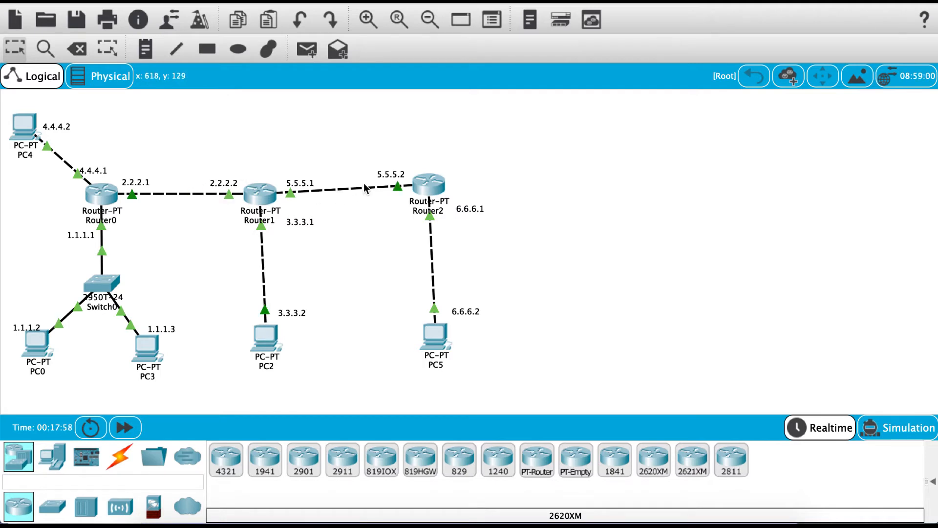
{"action": "mouse_move", "coordinate": [259, 262]}
{"action": "left_click", "coordinate": [97, 196]}
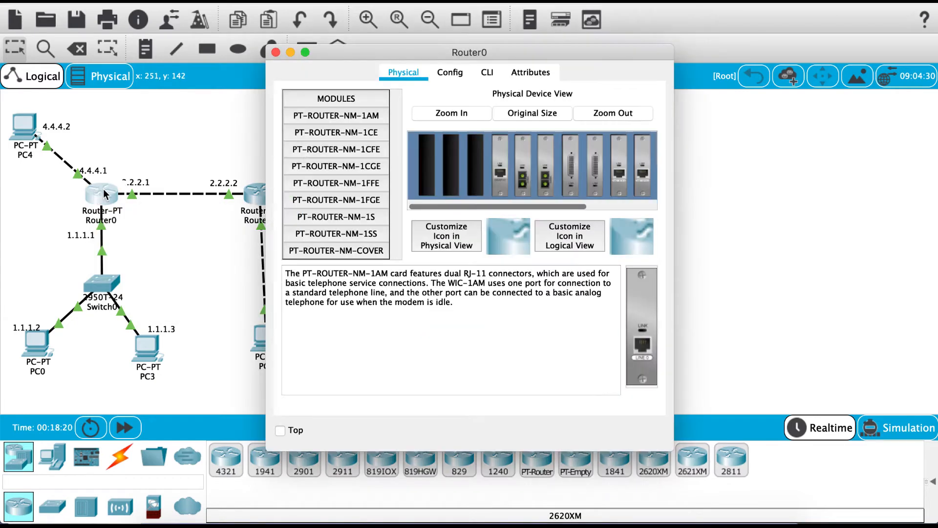
{"action": "left_click_drag", "start_coordinate": [333, 53], "coordinate": [561, 48]}
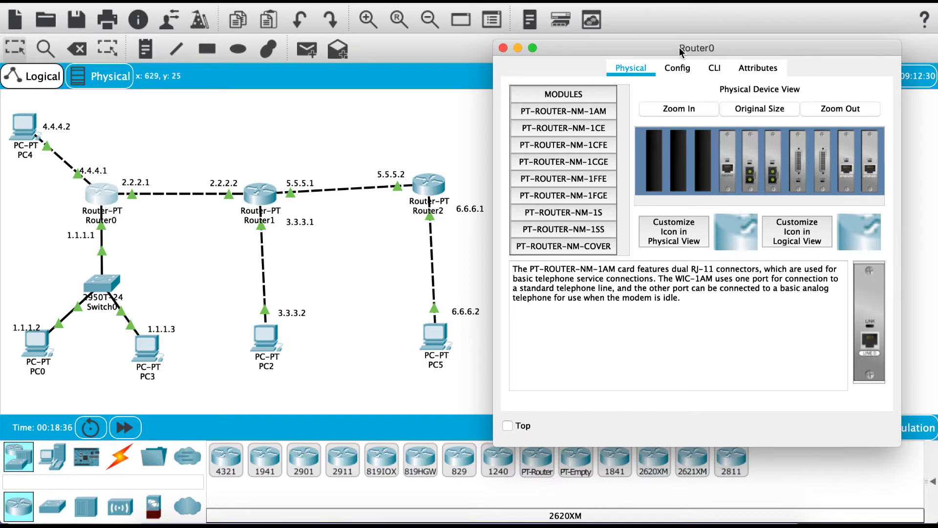
{"action": "left_click", "coordinate": [679, 68]}
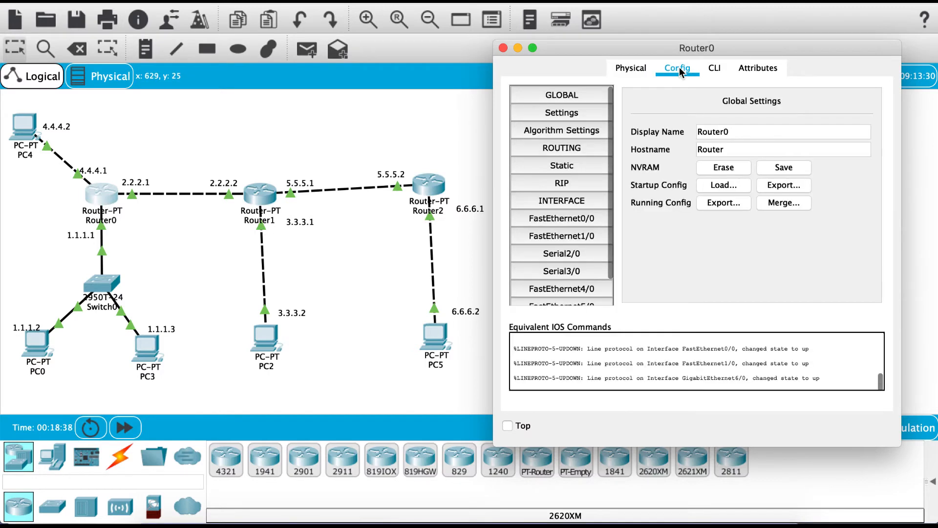
{"action": "left_click", "coordinate": [568, 188]}
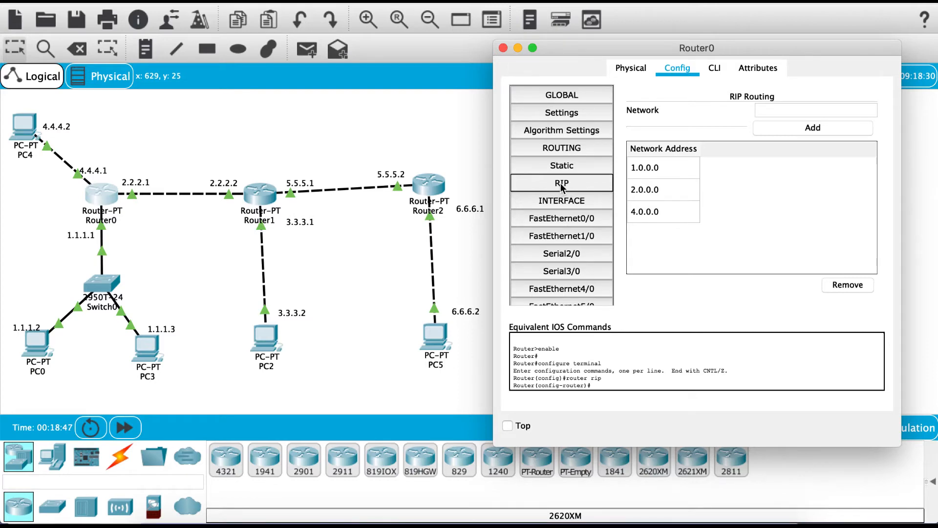
{"action": "left_click", "coordinate": [566, 168]}
{"action": "left_click", "coordinate": [565, 185]}
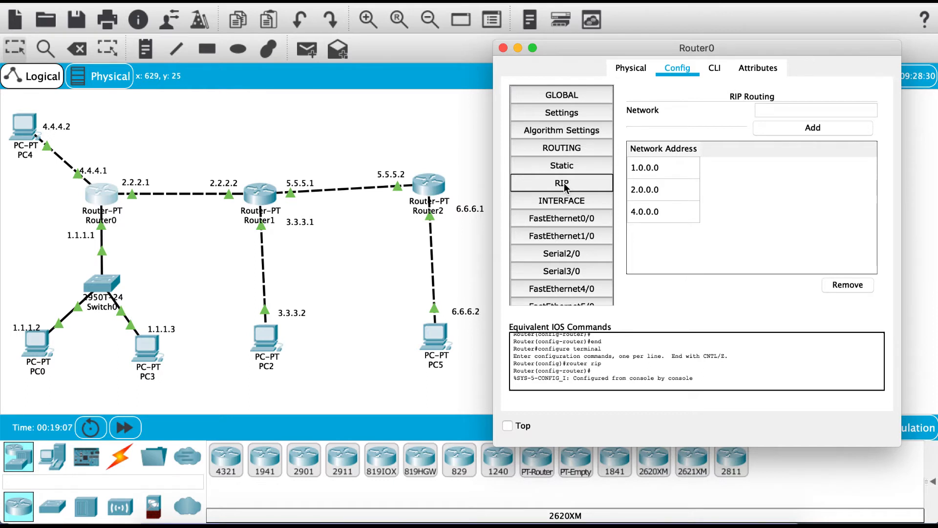
{"action": "left_click", "coordinate": [563, 185]}
{"action": "left_click", "coordinate": [567, 183]}
Remove the networks 4.0.0.0, 2.0.0.0 and 1.0.0.0 from Router0's RIP routing.
{"action": "left_click", "coordinate": [783, 112]}
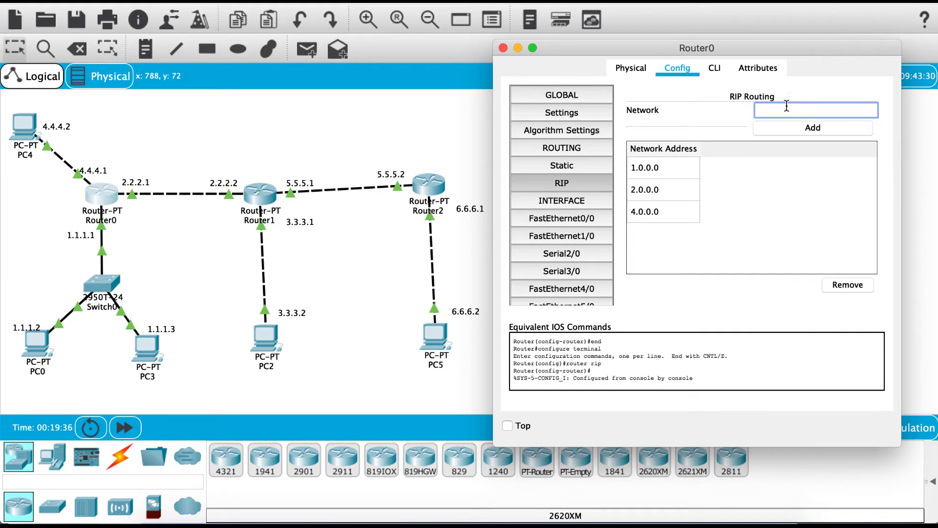
{"action": "left_click", "coordinate": [657, 210]}
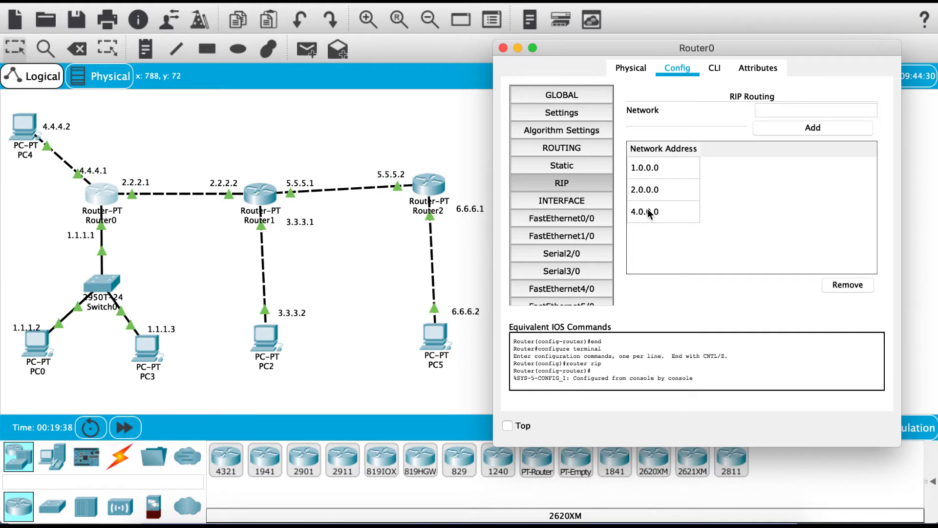
{"action": "left_click", "coordinate": [832, 283]}
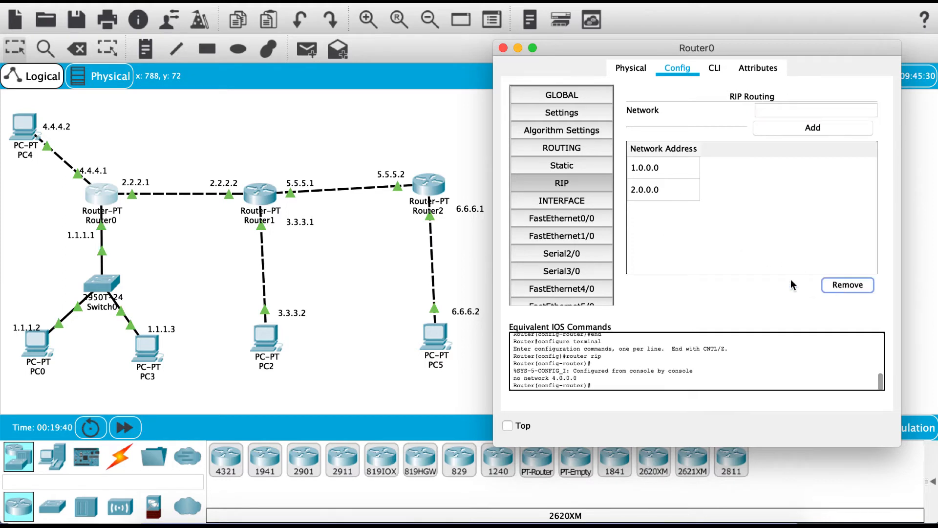
{"action": "left_click", "coordinate": [865, 288]}
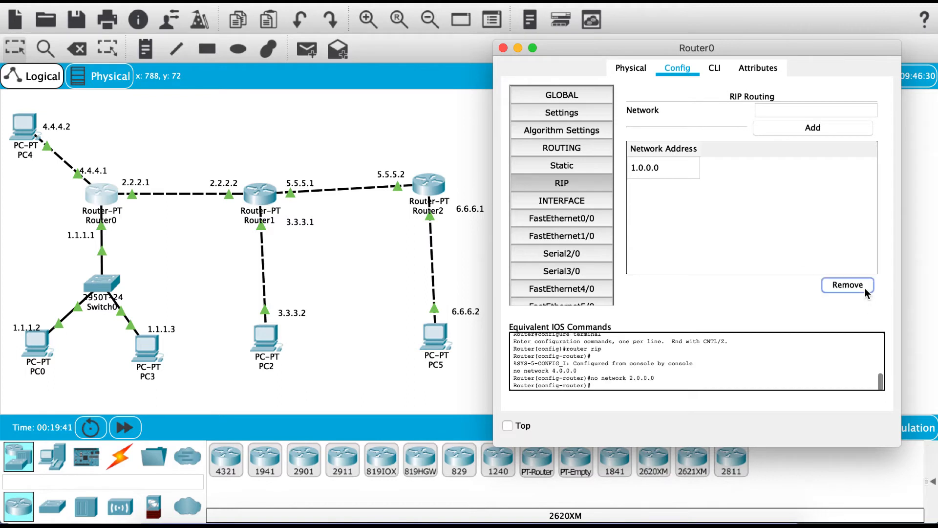
{"action": "left_click", "coordinate": [645, 169]}
{"action": "left_click", "coordinate": [842, 286]}
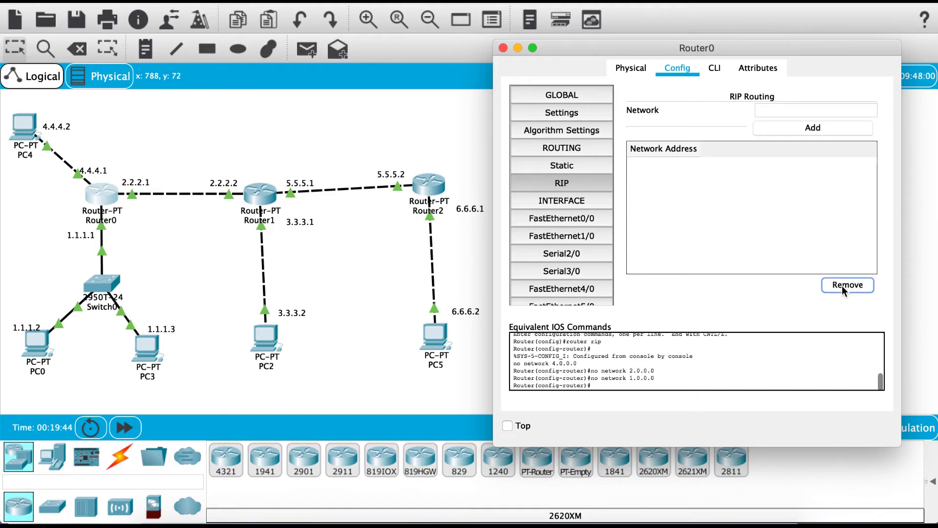
Add the directly connected networks 2.0.0.0, 4.0.0.0 and 1.0.0.0 to Router0's RIP routing and close its configuration.
{"action": "left_click", "coordinate": [765, 110]}
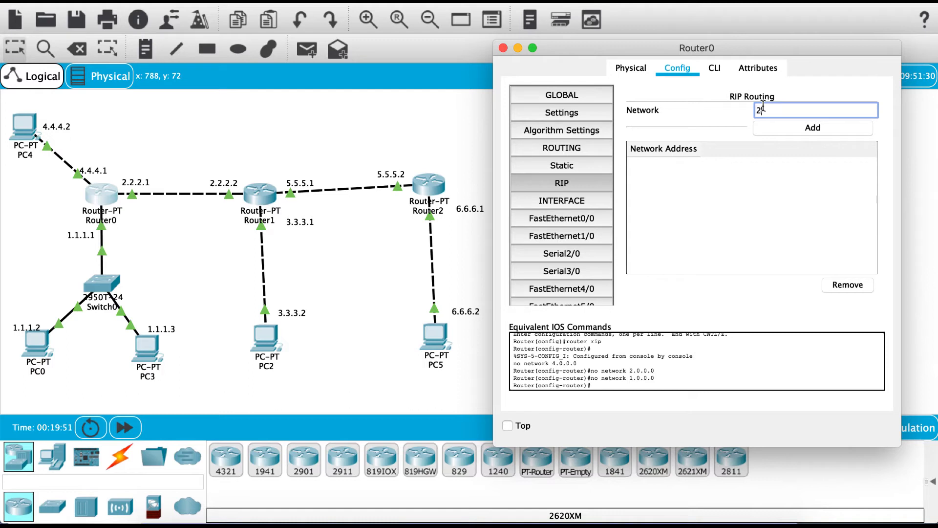
{"action": "type", "text": ".0.0.0"}
{"action": "left_click", "coordinate": [802, 129]}
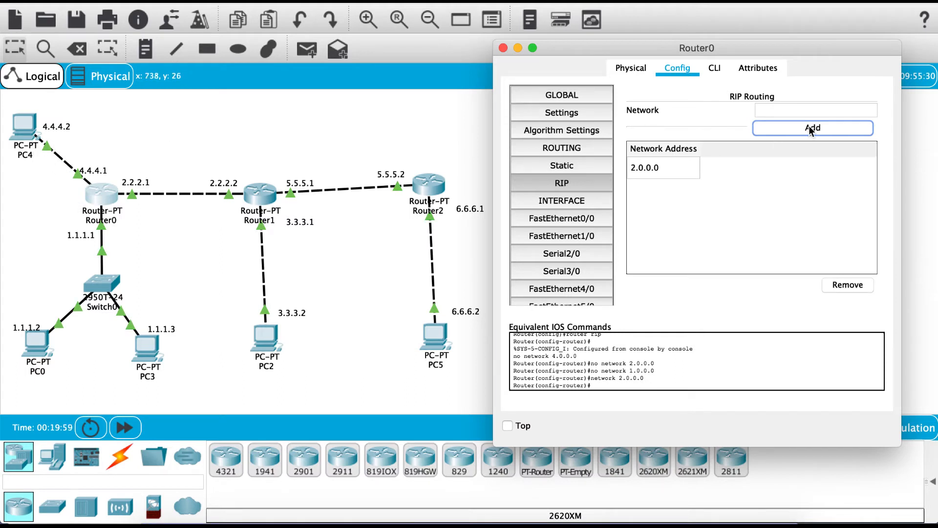
{"action": "left_click", "coordinate": [801, 109]}
{"action": "type", "text": "4.0"}
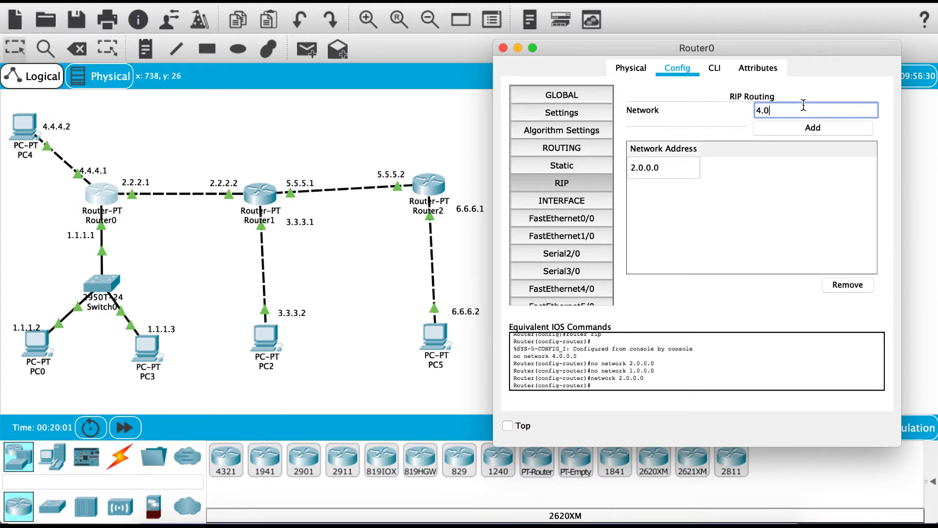
{"action": "type", "text": ".0.0"}
{"action": "left_click", "coordinate": [802, 125]}
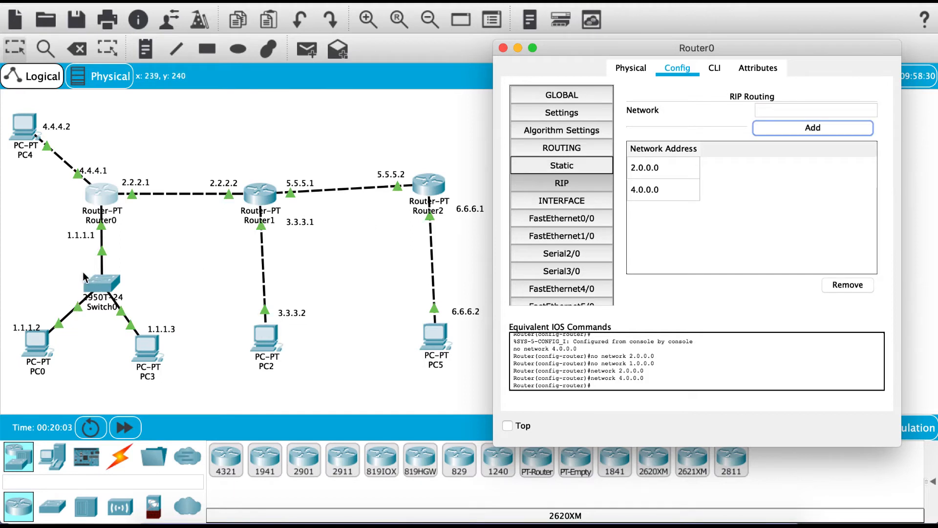
{"action": "left_click", "coordinate": [809, 111]}
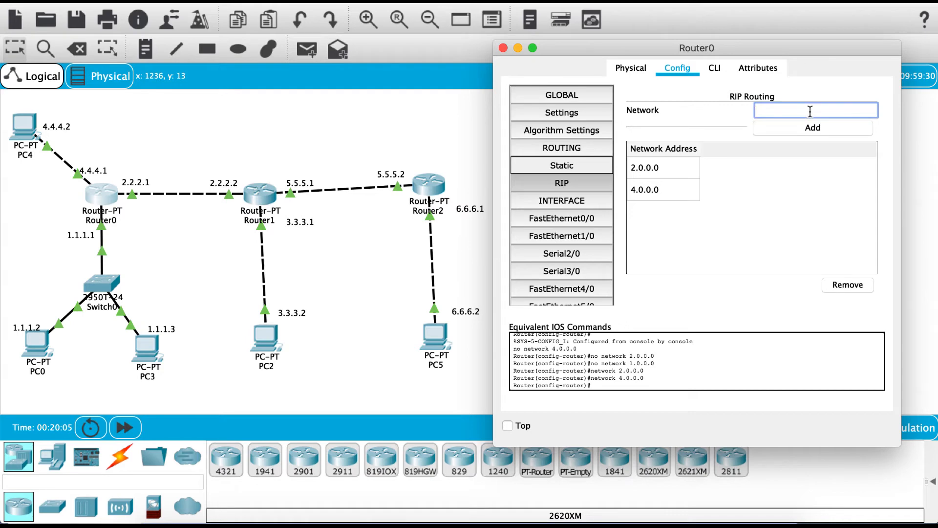
{"action": "type", "text": "1.0.0.0"}
{"action": "left_click", "coordinate": [812, 128]}
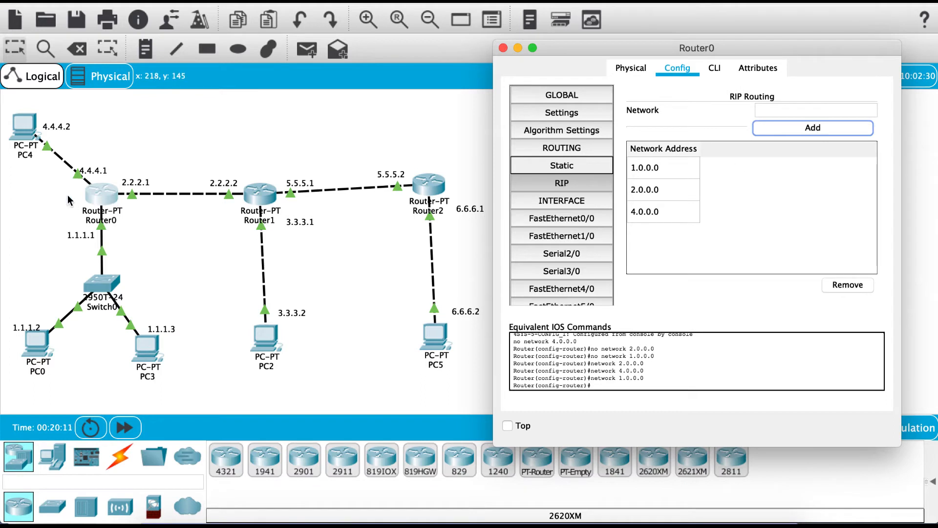
{"action": "left_click", "coordinate": [503, 48]}
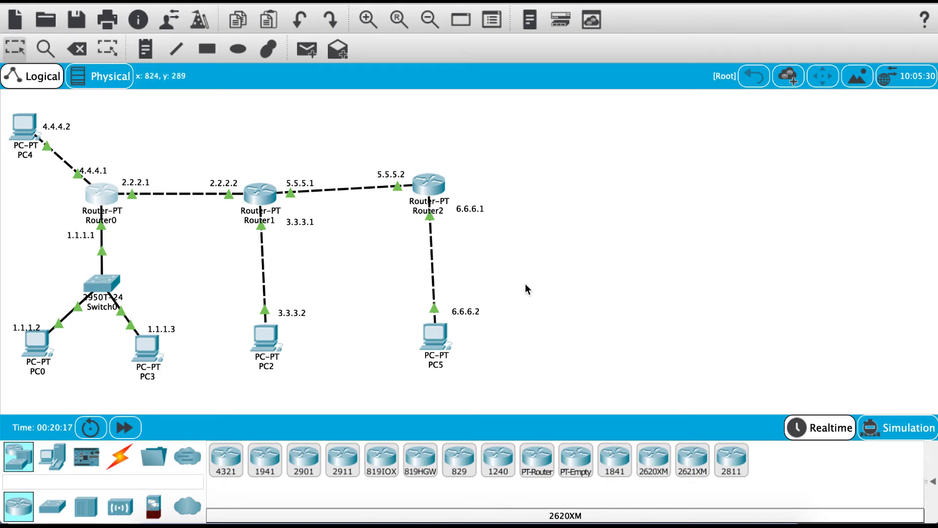
Open Router1's configuration beside the topology and check its RIP network addresses against the connected networks.
{"action": "left_click", "coordinate": [266, 198]}
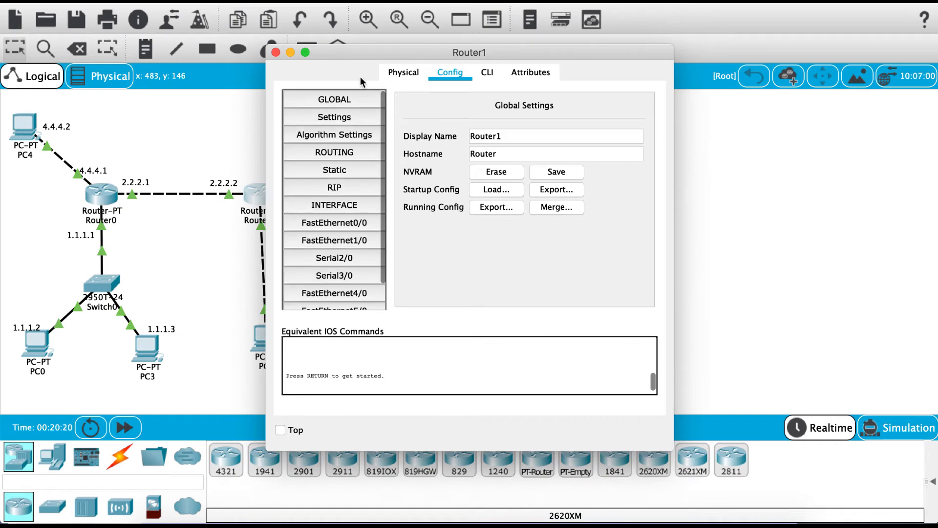
{"action": "left_click_drag", "start_coordinate": [361, 53], "coordinate": [590, 47]}
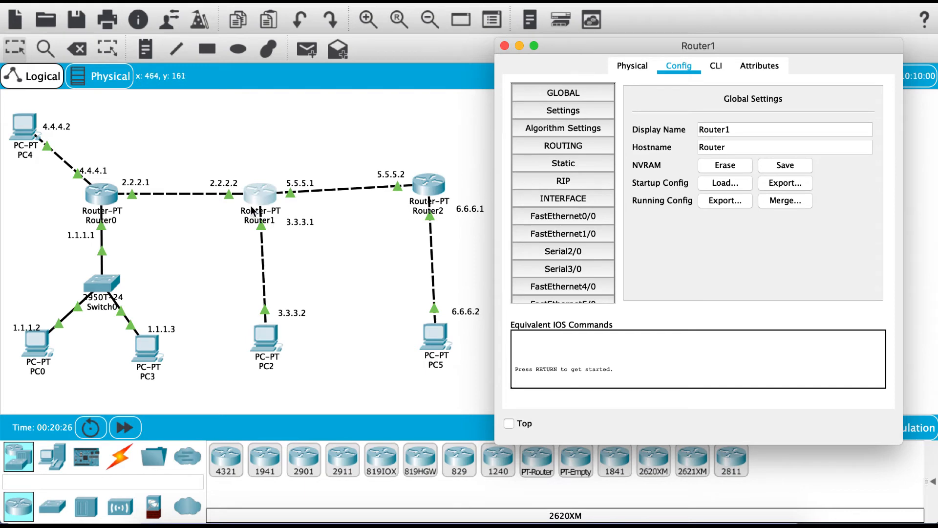
{"action": "left_click", "coordinate": [587, 176]}
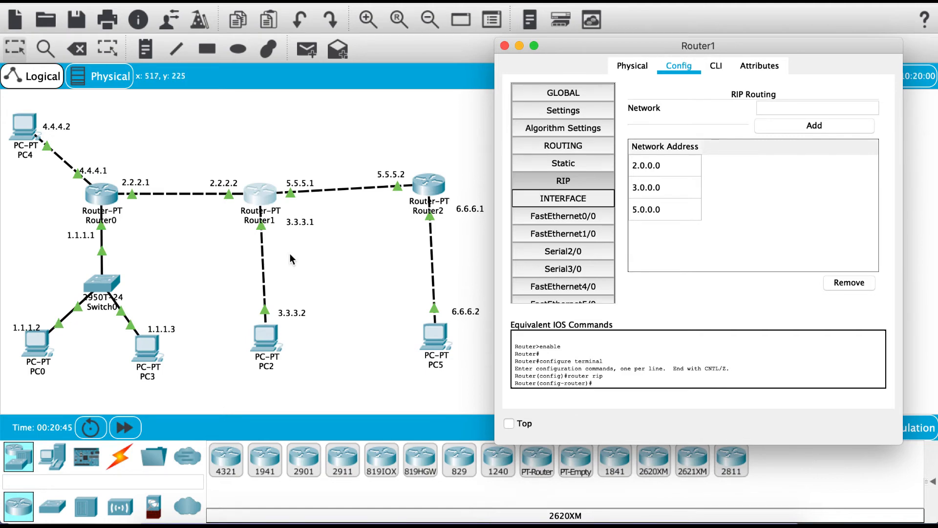
{"action": "left_click", "coordinate": [720, 65]}
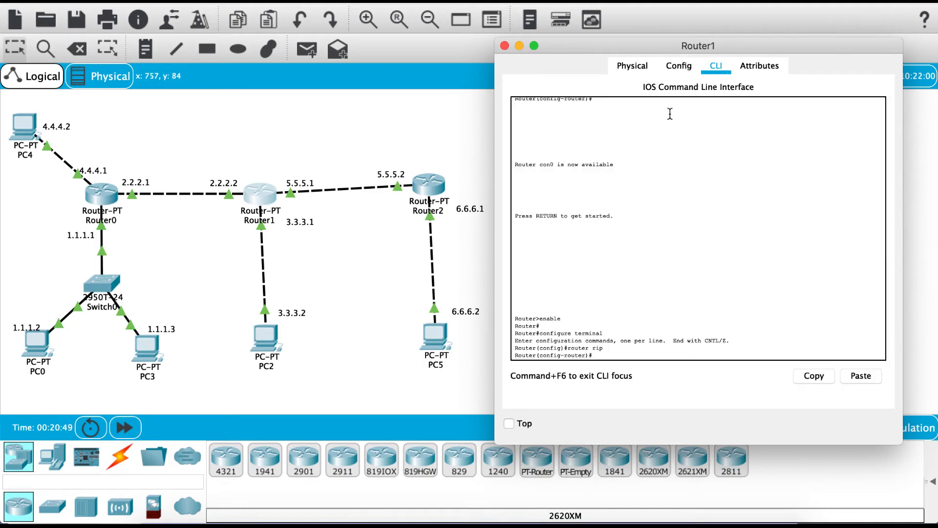
{"action": "left_click", "coordinate": [680, 65]}
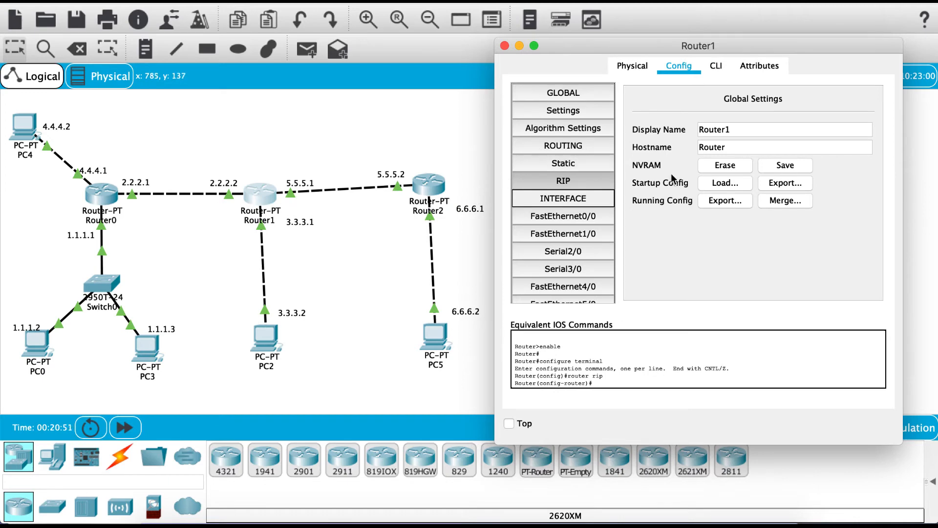
{"action": "left_click", "coordinate": [594, 185]}
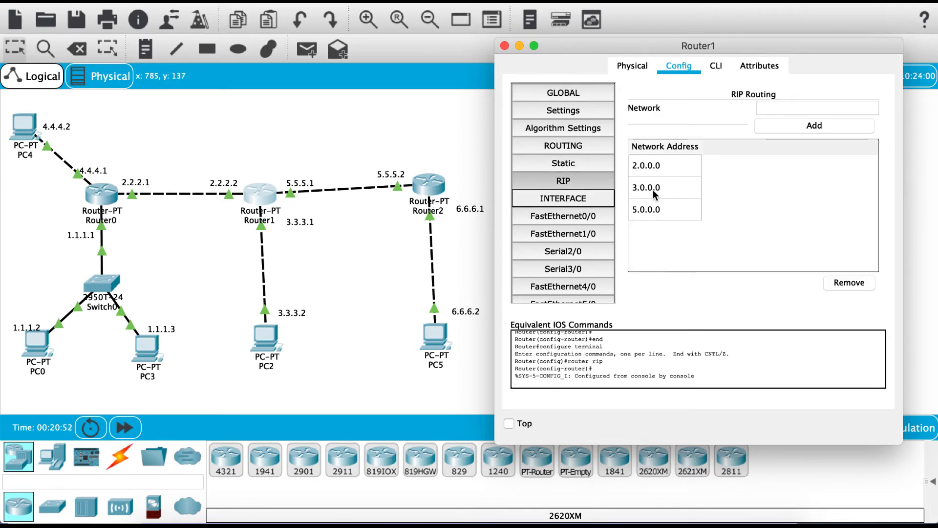
Review the RIP network addresses configured on Router2, and close its configuration.
{"action": "left_click", "coordinate": [428, 190]}
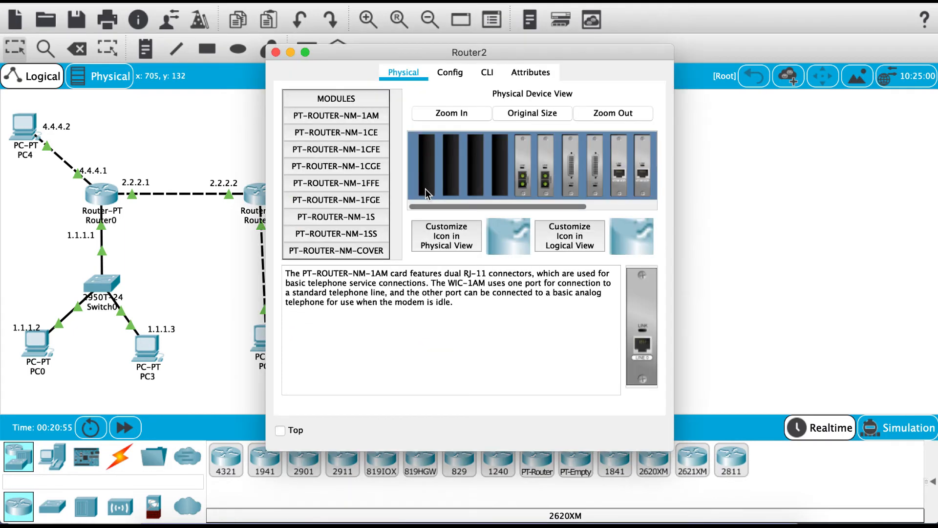
{"action": "left_click_drag", "start_coordinate": [356, 51], "coordinate": [600, 49]}
{"action": "left_click", "coordinate": [693, 72]}
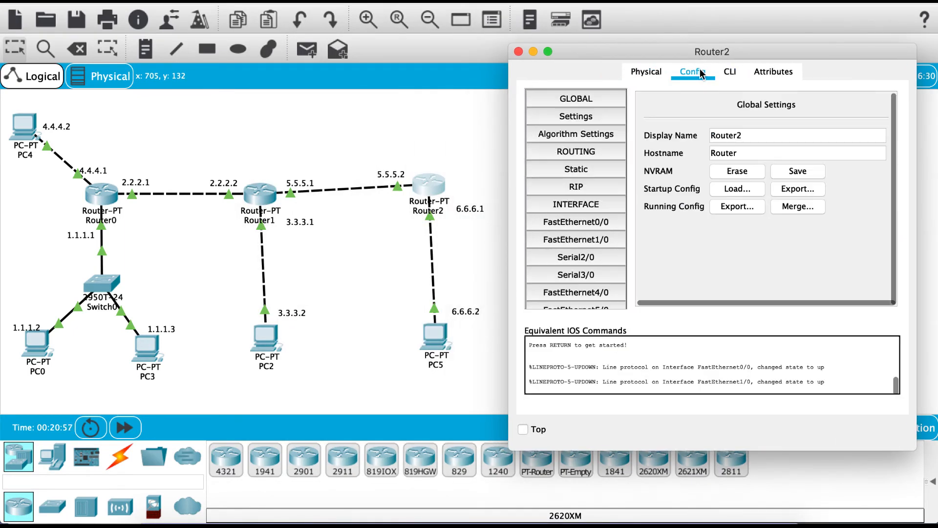
{"action": "left_click", "coordinate": [578, 187]}
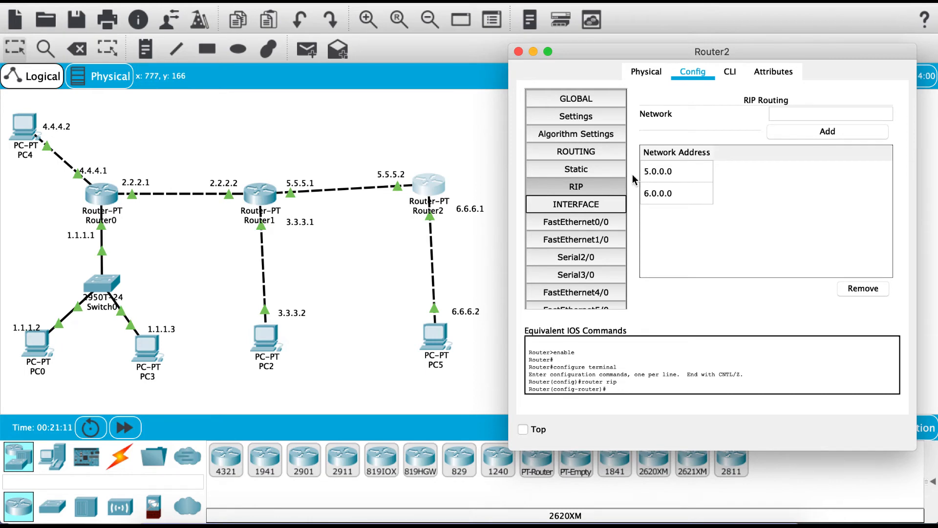
{"action": "left_click", "coordinate": [518, 51]}
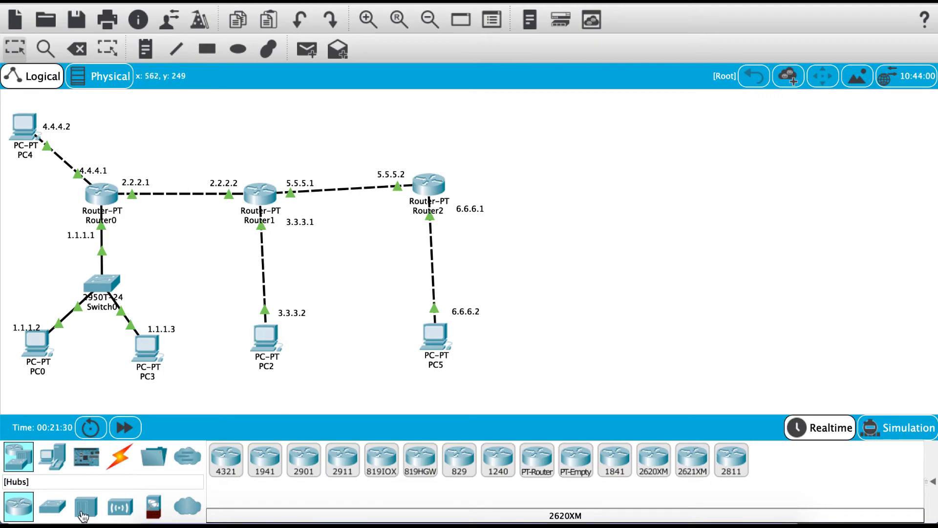
Place a new generic PC in the empty workspace area up and to the right of Router2.
{"action": "left_click", "coordinate": [52, 456]}
{"action": "left_click", "coordinate": [231, 474]}
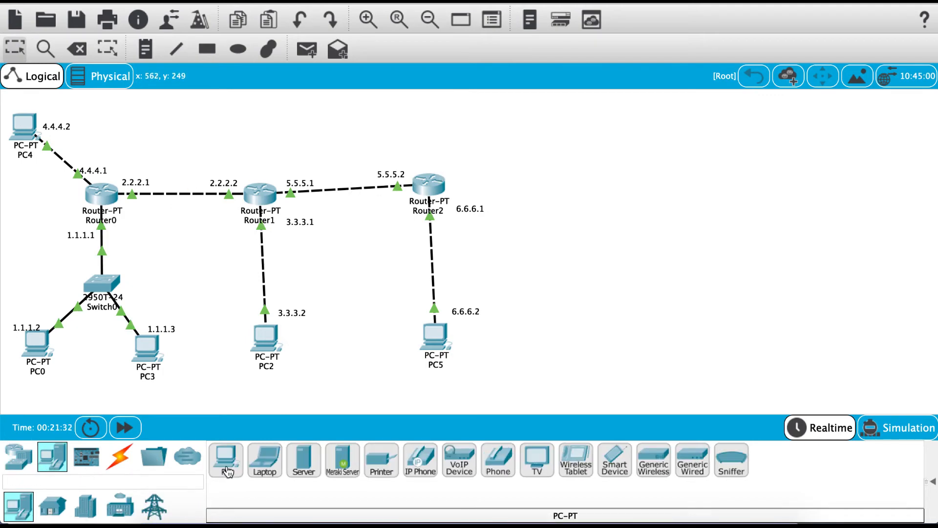
{"action": "left_click", "coordinate": [568, 123]}
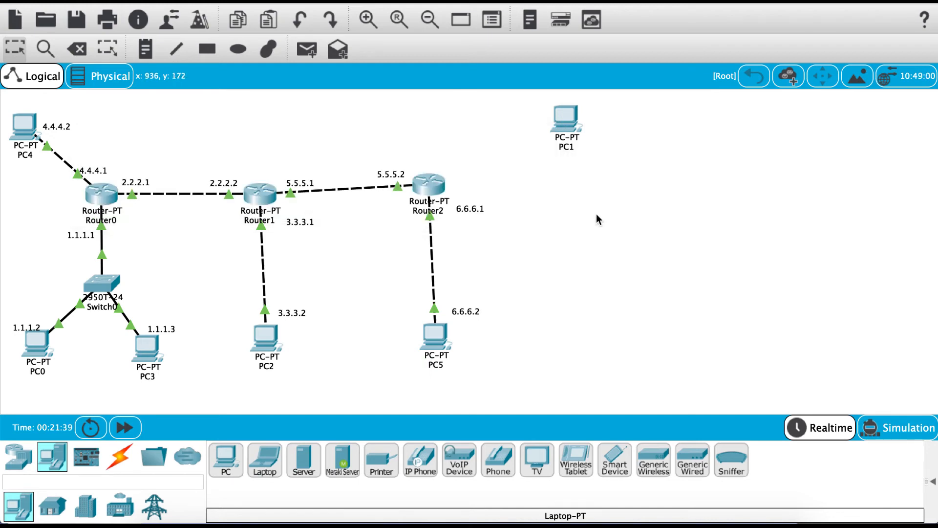
Try to connect Router2 to PC1 with an automatically chosen cable, and abandon the pending connection.
{"action": "left_click", "coordinate": [118, 464]}
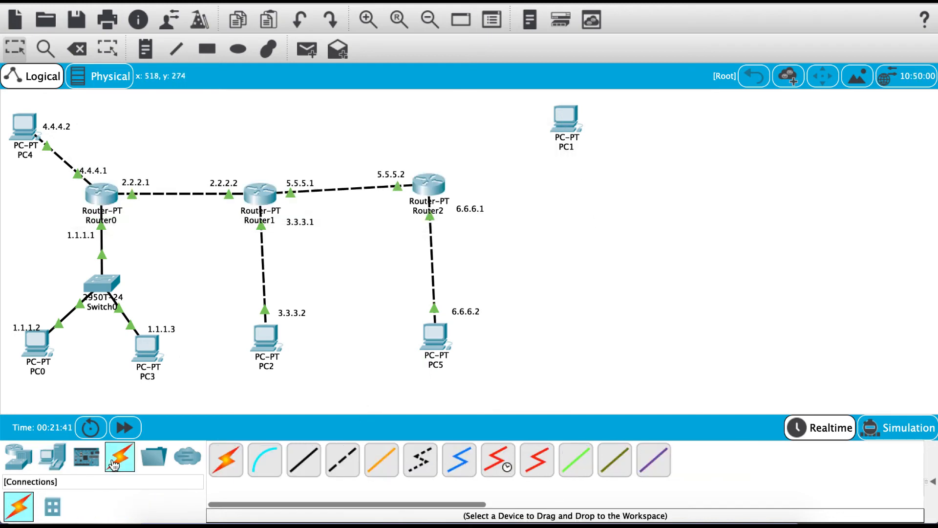
{"action": "left_click", "coordinate": [223, 470]}
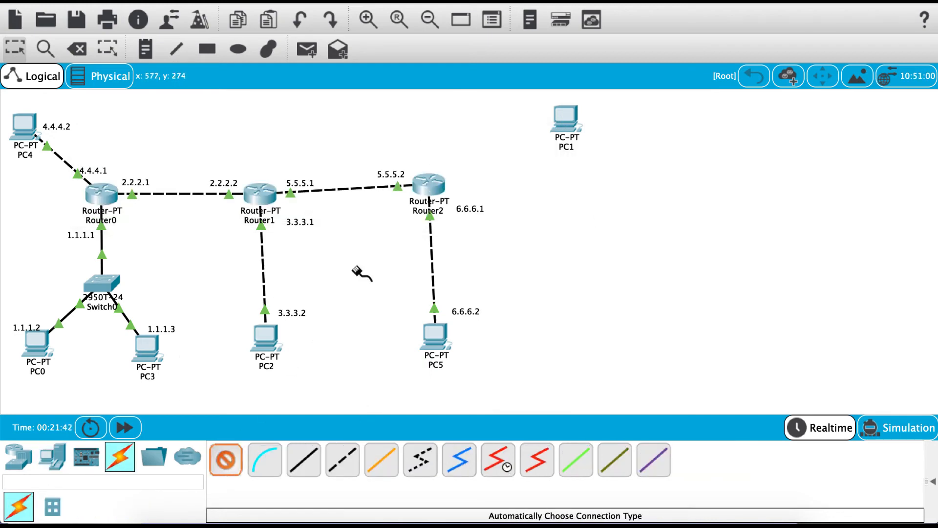
{"action": "left_click", "coordinate": [430, 184]}
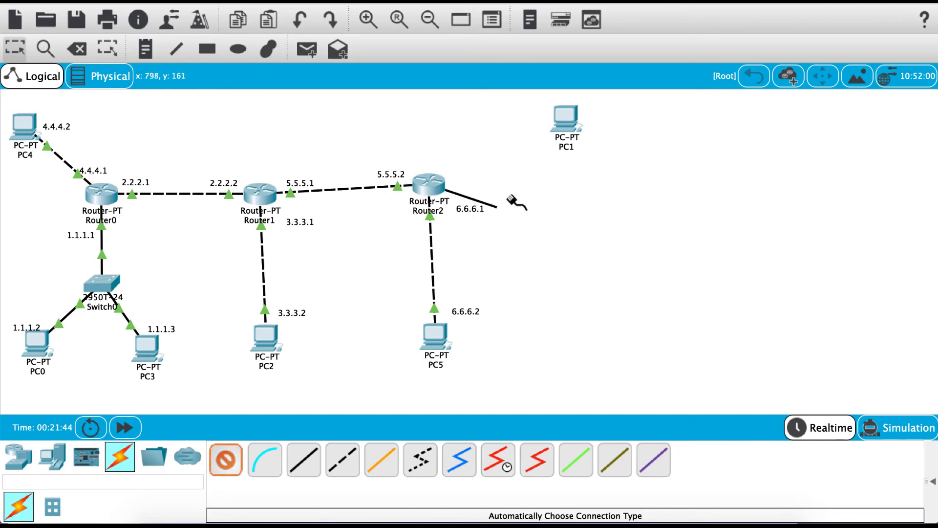
{"action": "left_click", "coordinate": [561, 118]}
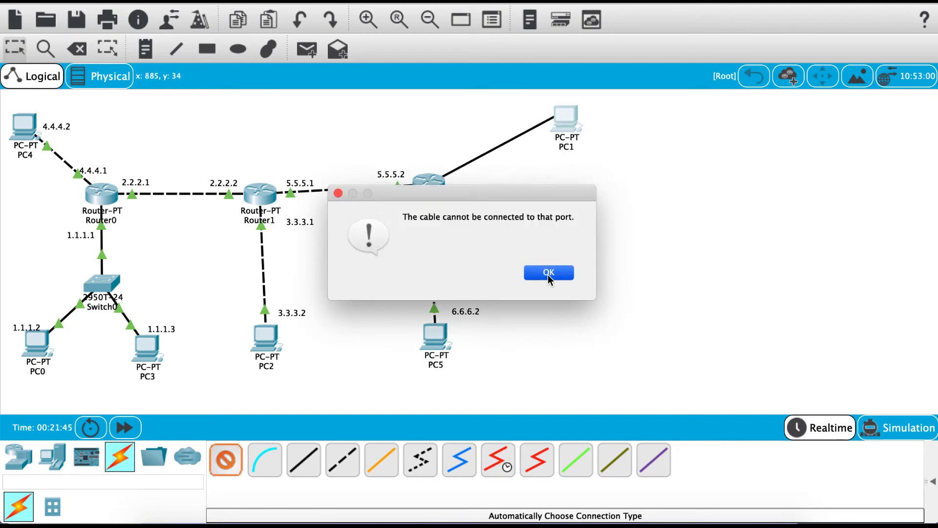
{"action": "left_click", "coordinate": [547, 273]}
{"action": "left_click", "coordinate": [438, 195]}
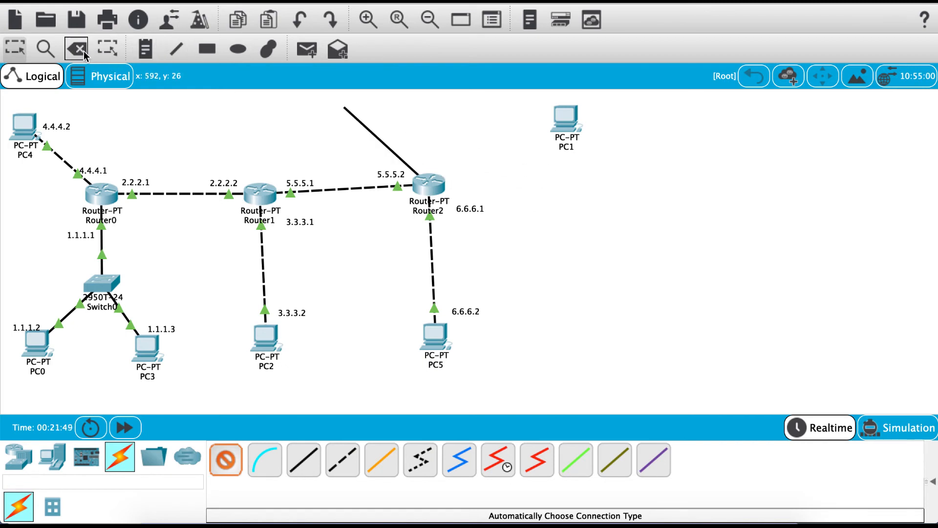
{"action": "left_click", "coordinate": [16, 47]}
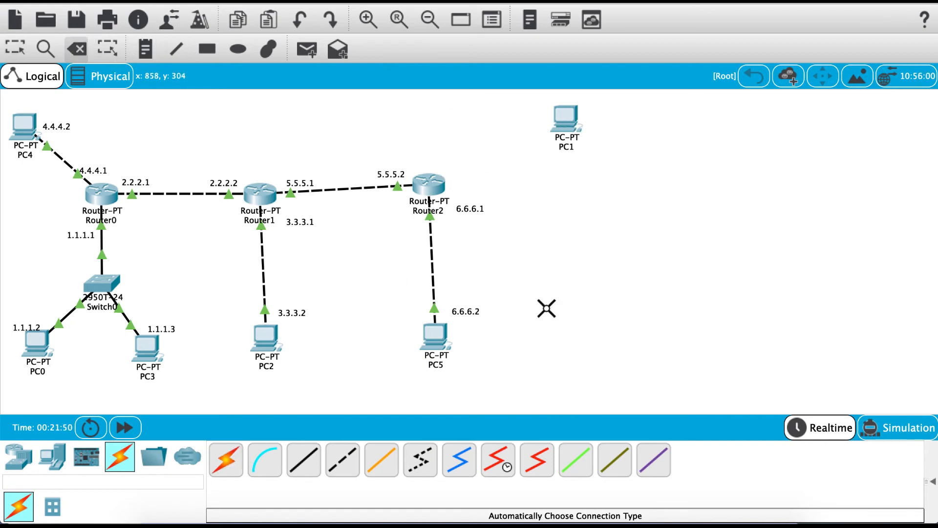
{"action": "left_click", "coordinate": [15, 47]}
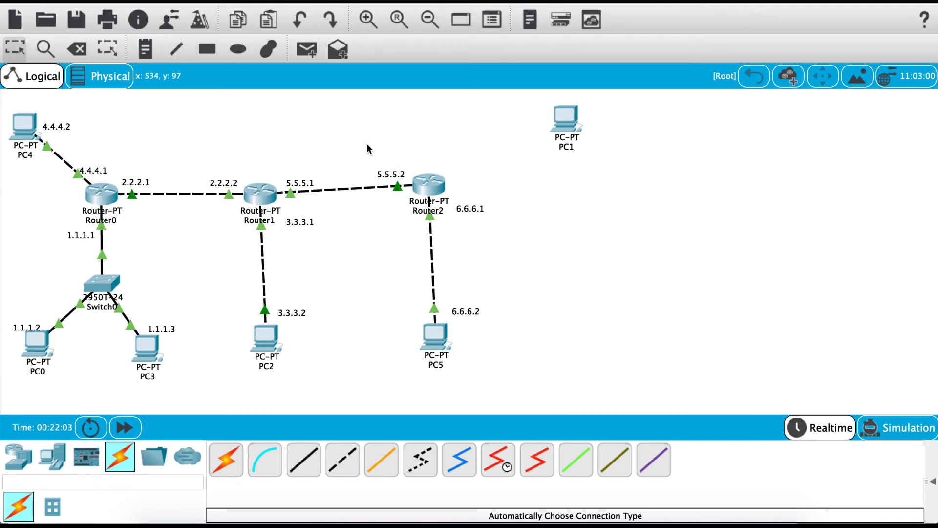
Inspect Router2's port summary and its RIP network addresses in a window beside the topology, and close its configuration.
{"action": "mouse_move", "coordinate": [443, 180]}
{"action": "mouse_move", "coordinate": [99, 200]}
{"action": "mouse_move", "coordinate": [429, 185]}
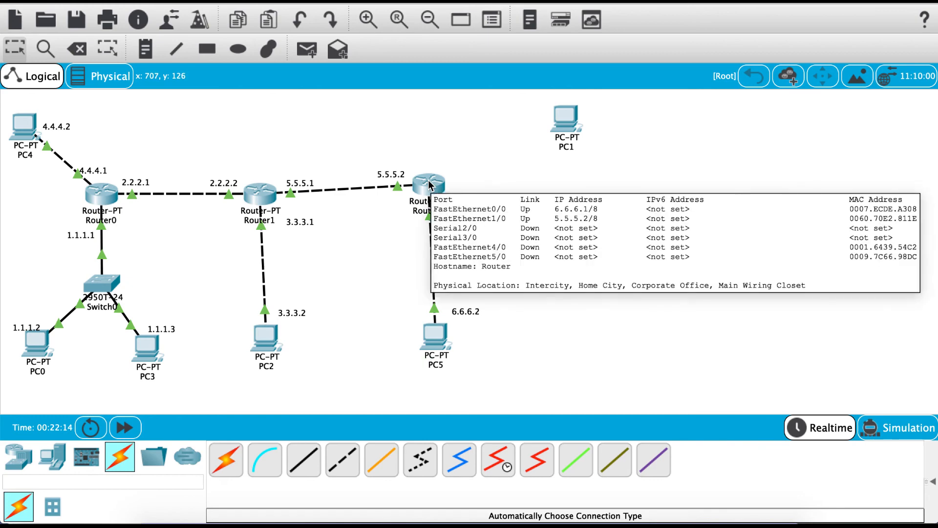
{"action": "left_click", "coordinate": [429, 185]}
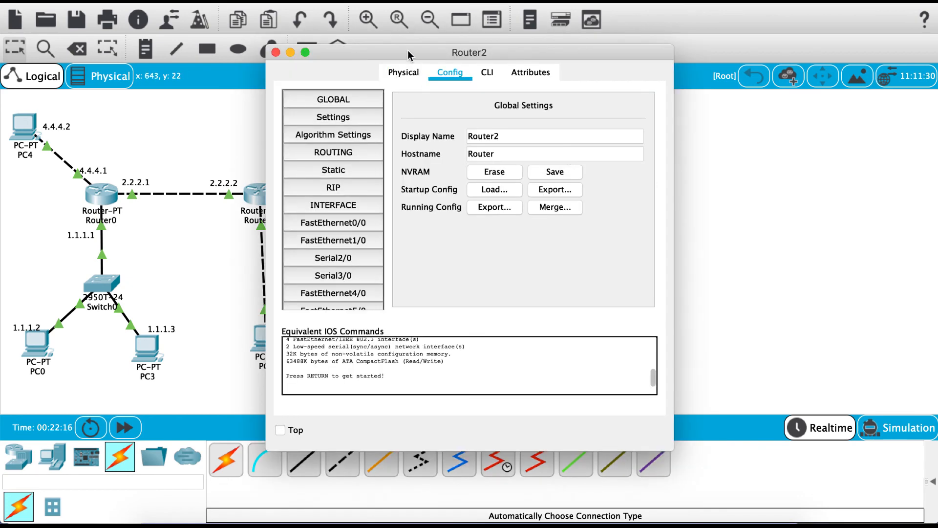
{"action": "left_click_drag", "start_coordinate": [408, 51], "coordinate": [681, 52]}
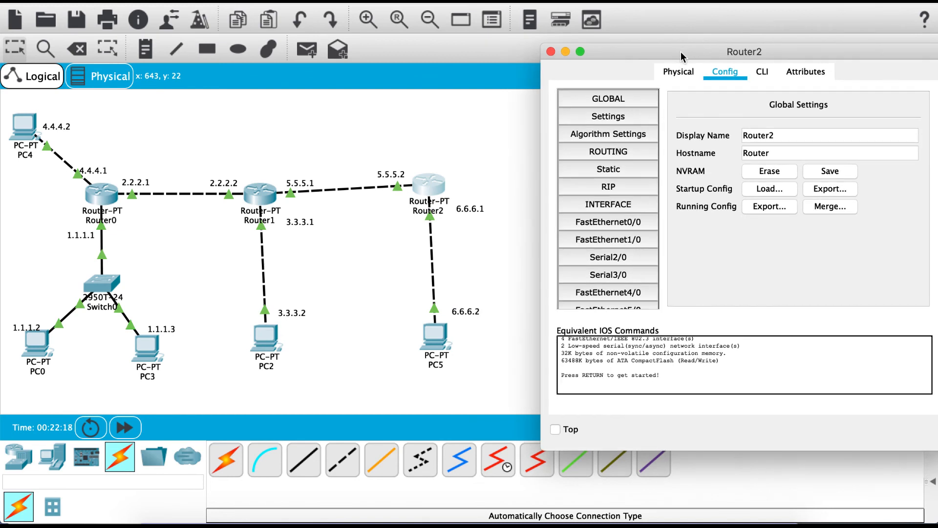
{"action": "left_click", "coordinate": [638, 188]}
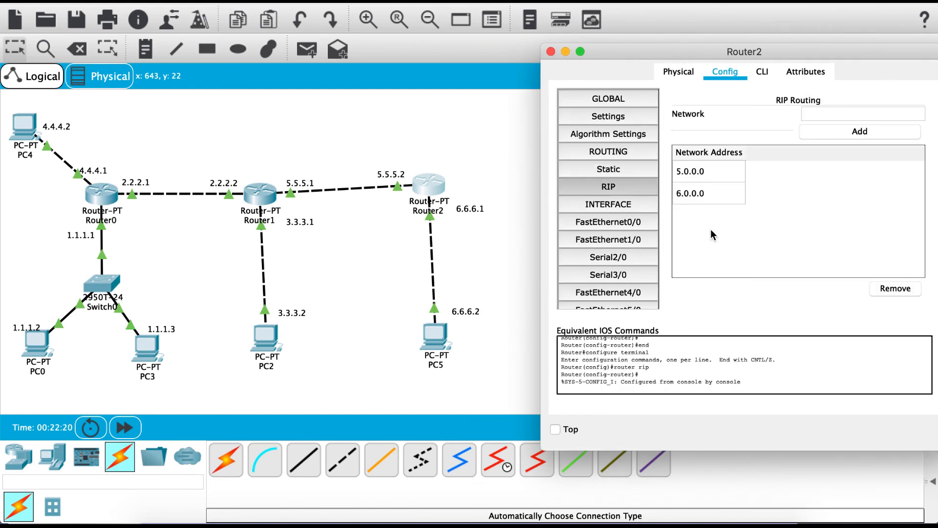
{"action": "left_click", "coordinate": [550, 52]}
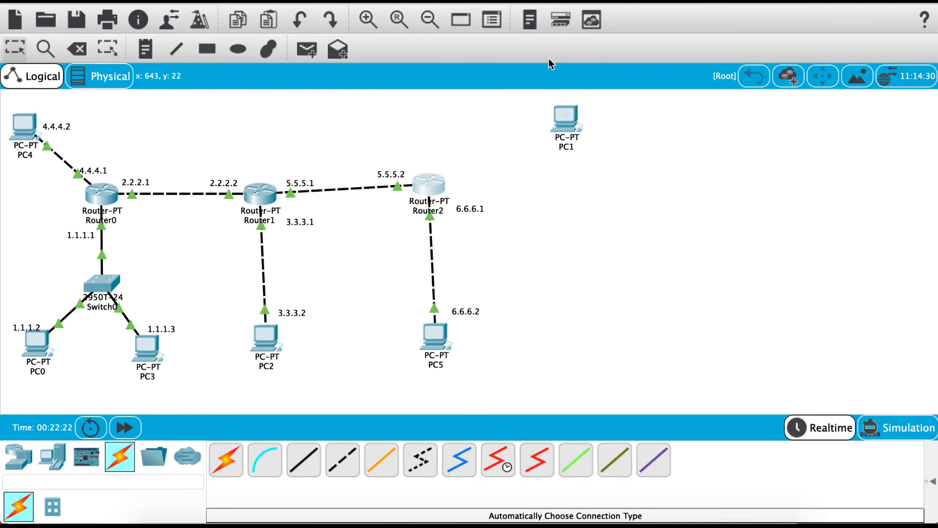
Delete the unconnected PC1 from the workspace and return to the selection tool.
{"action": "left_click_drag", "start_coordinate": [514, 112], "coordinate": [600, 138]}
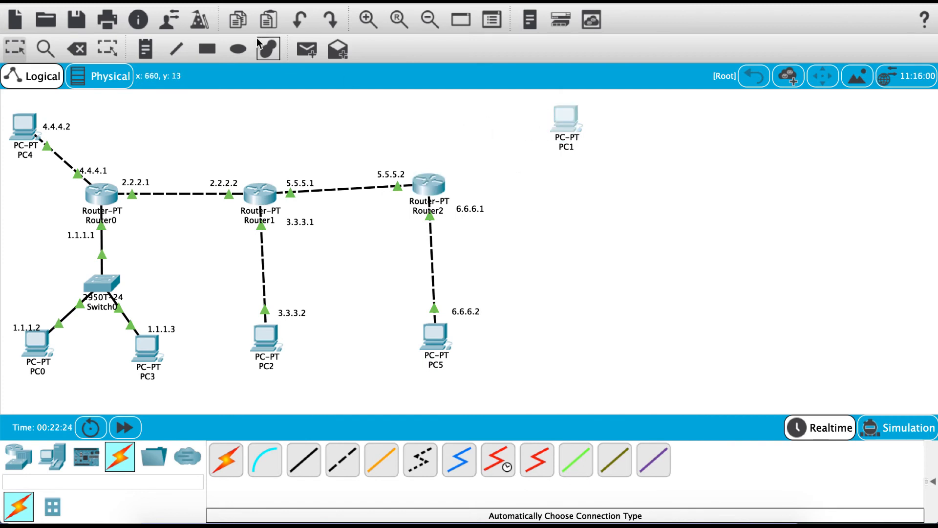
{"action": "left_click", "coordinate": [84, 46]}
{"action": "left_click", "coordinate": [428, 274]}
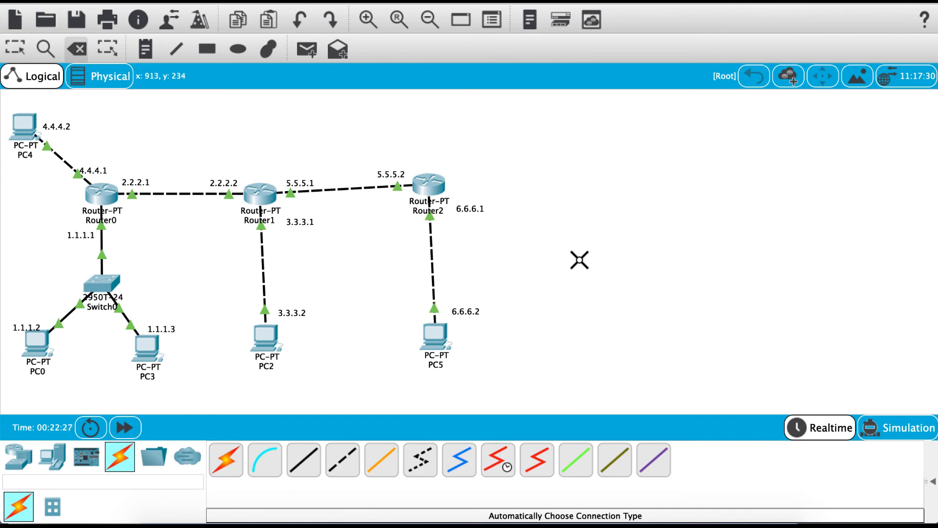
{"action": "left_click", "coordinate": [15, 48]}
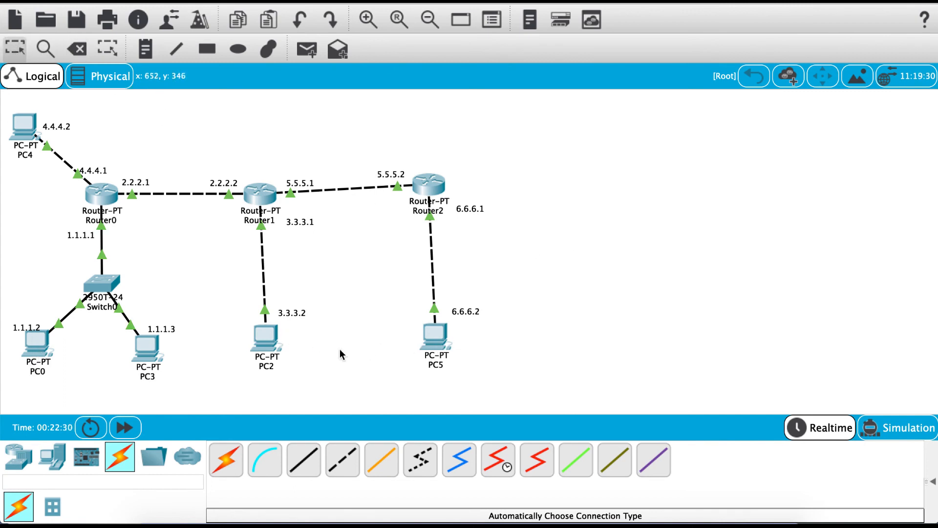
Repeat the ping to 6.6.6.2 from PC0's Command Prompt beside the topology, and return to the workspace.
{"action": "left_click", "coordinate": [36, 351]}
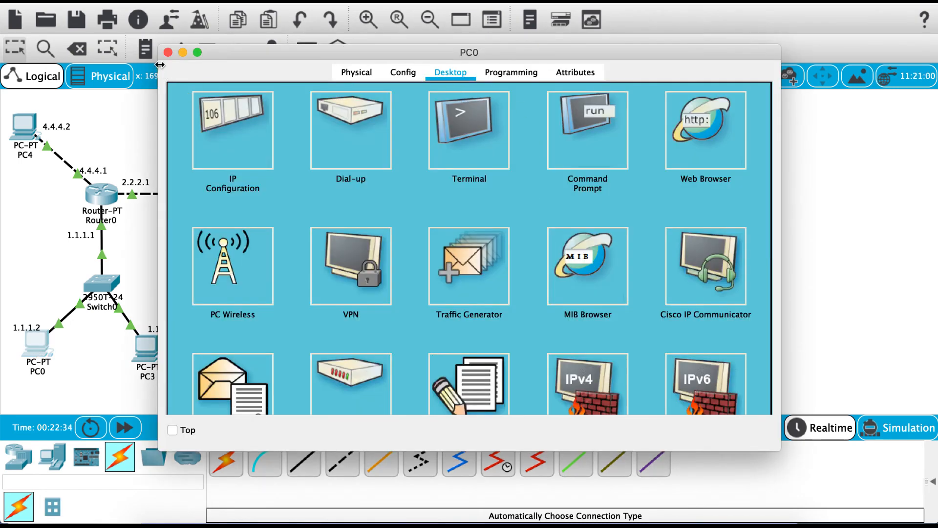
{"action": "left_click_drag", "start_coordinate": [159, 47], "coordinate": [544, 60]}
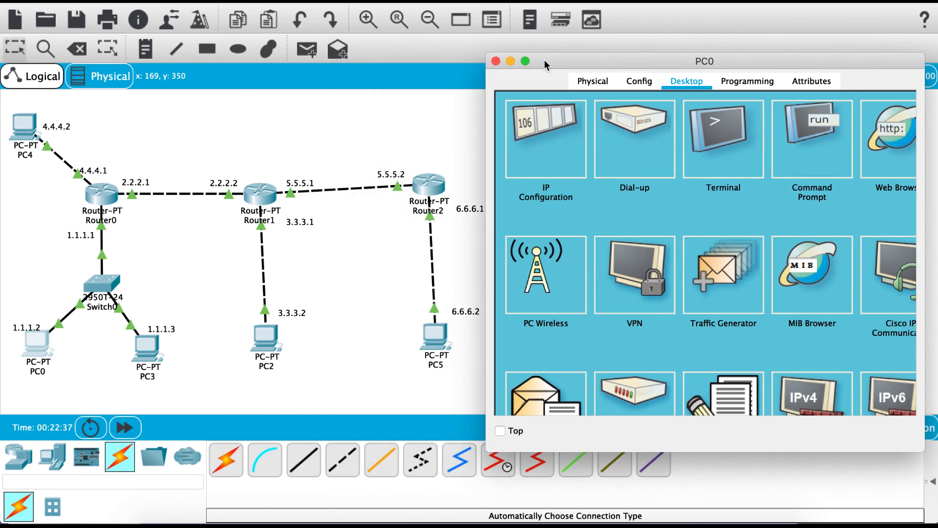
{"action": "left_click", "coordinate": [808, 142]}
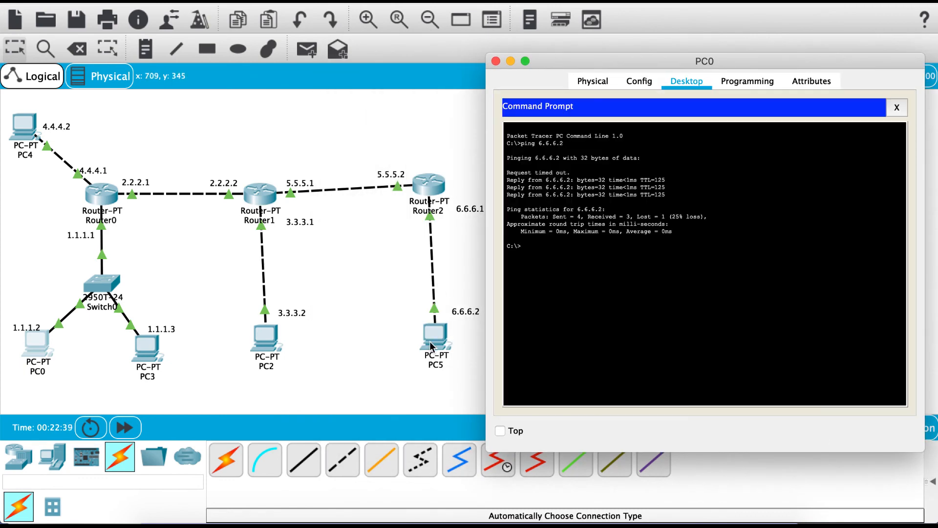
{"action": "key", "text": "Up"}
{"action": "key", "text": "Return"}
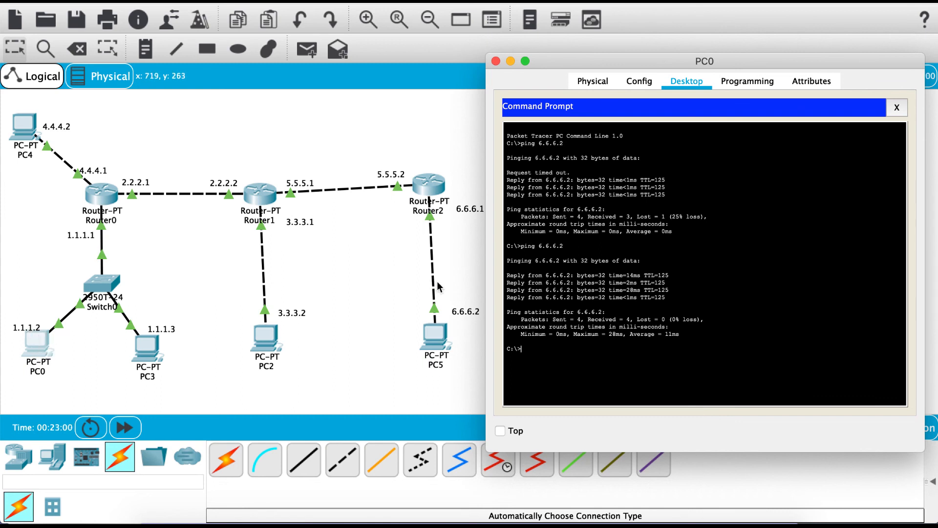
{"action": "left_click", "coordinate": [370, 351]}
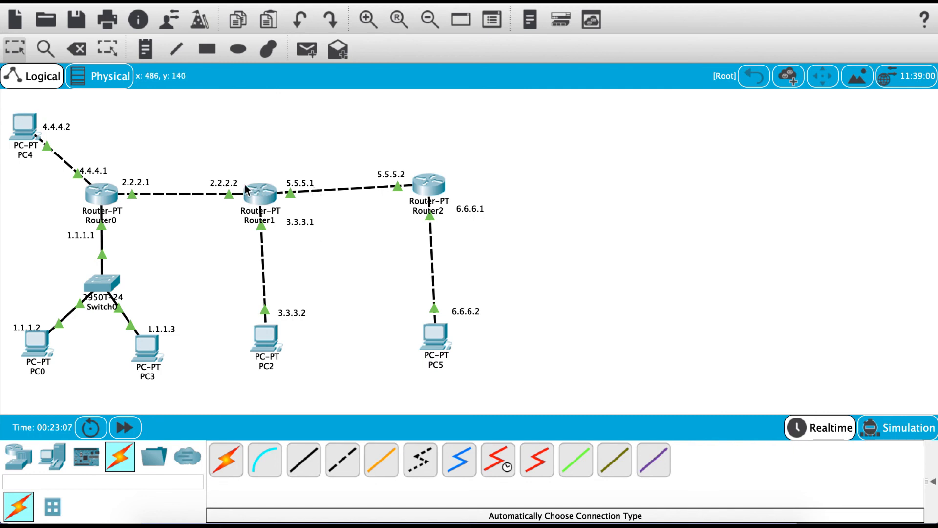
Move Router1 together with its labels 2.2.2.2, 5.5.5.1 and 3.3.3.1 a short distance down toward PC2.
{"action": "left_click_drag", "start_coordinate": [211, 162], "coordinate": [321, 250]}
{"action": "left_click_drag", "start_coordinate": [263, 197], "coordinate": [263, 227]}
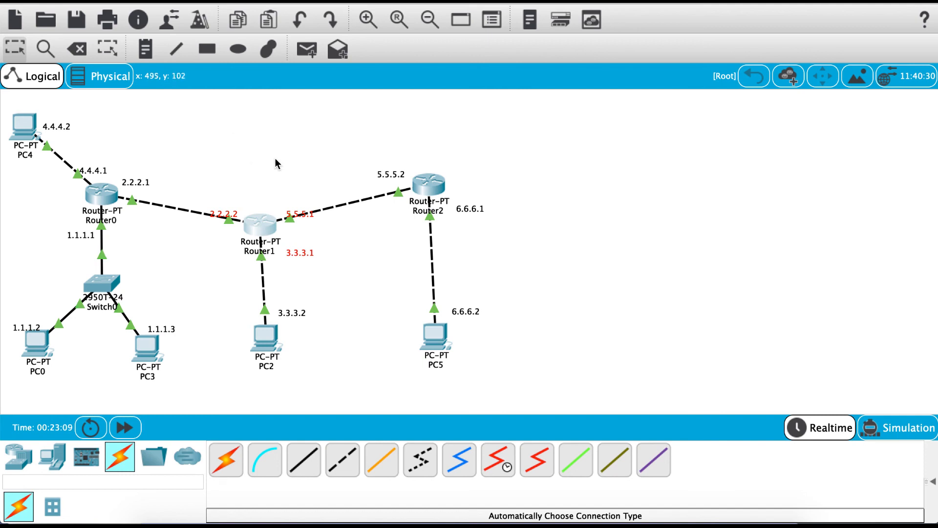